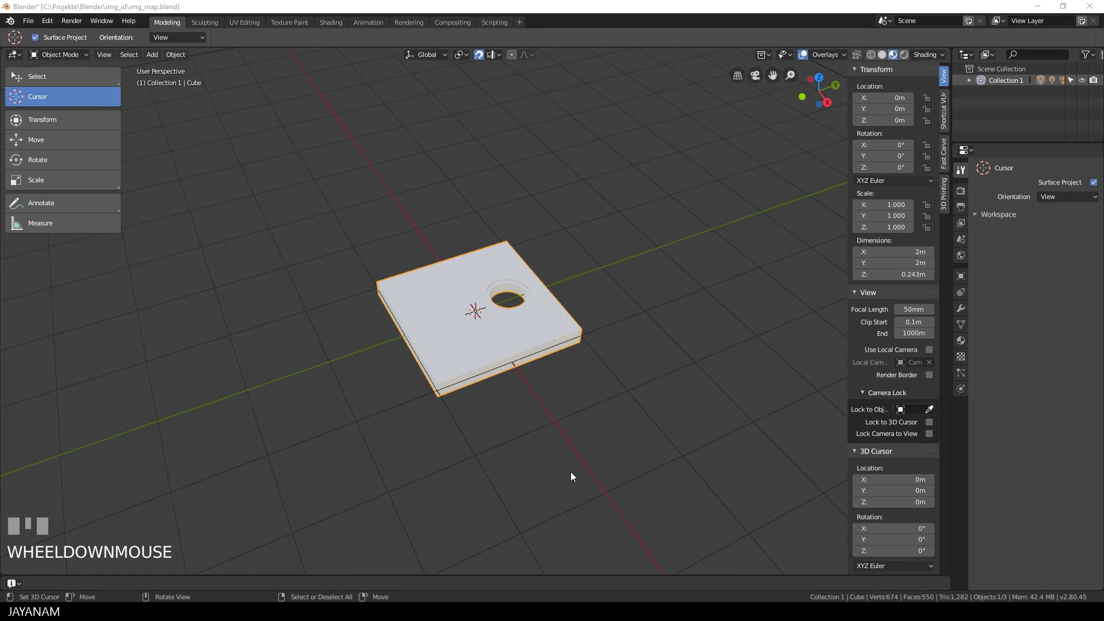
Put the holed plate in Edit Mode with all of its geometry deselected, viewed from above.
{"action": "middle_click_drag", "start_coordinate": [654, 413], "coordinate": [682, 392]}
{"action": "key", "text": "Tab"}
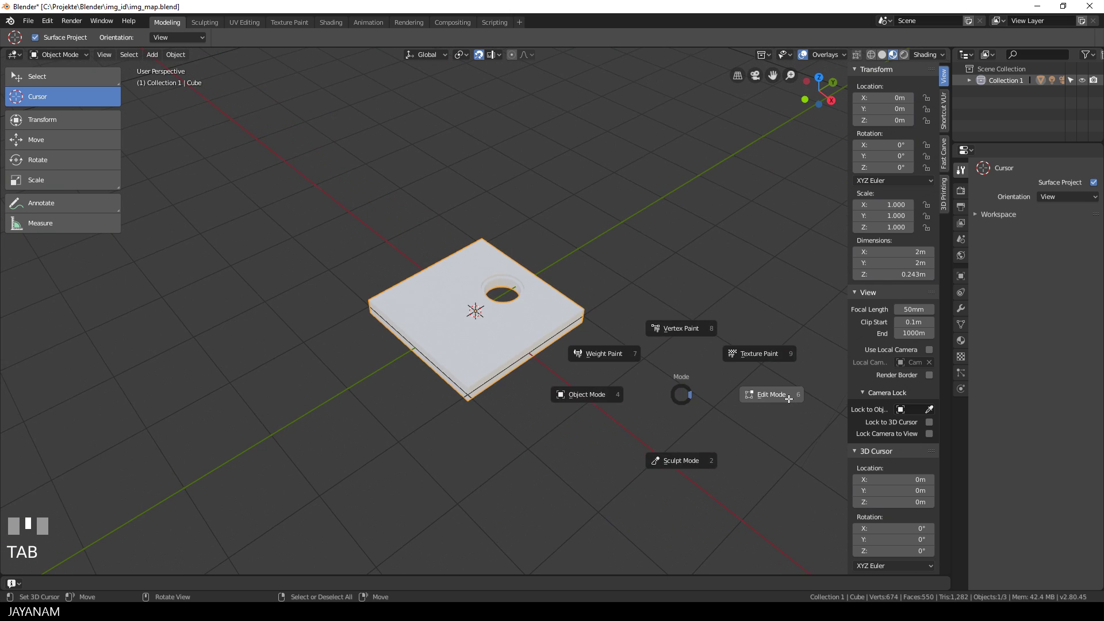
{"action": "key", "text": "alt+a"}
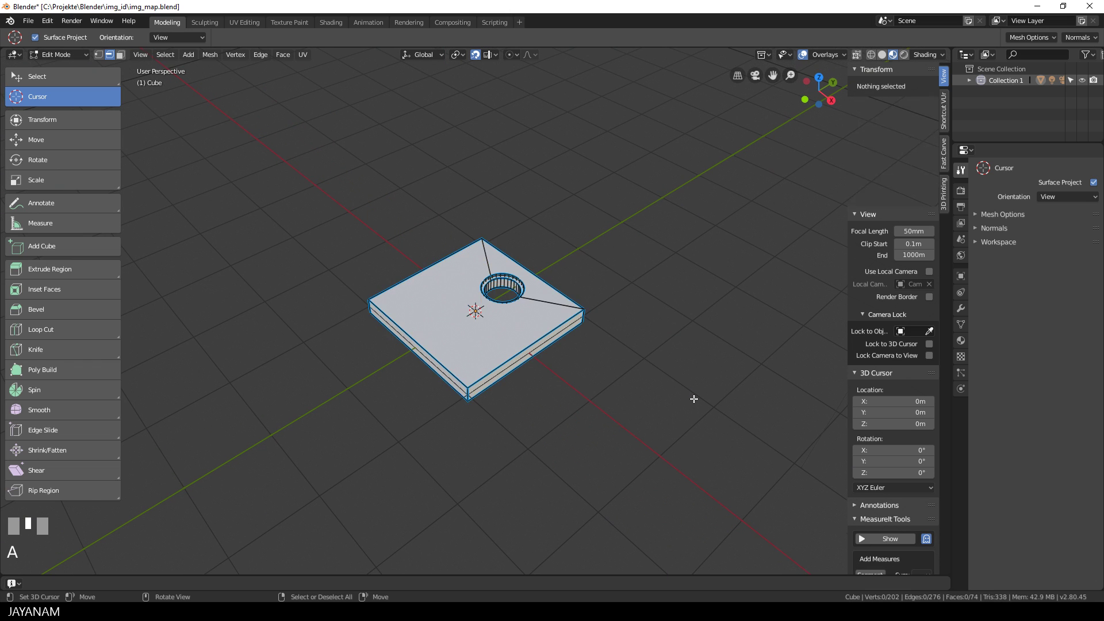
{"action": "middle_click_drag", "start_coordinate": [694, 399], "coordinate": [635, 399]}
{"action": "scroll", "coordinate": [556, 298], "scroll_direction": "up", "scroll_amount": 3}
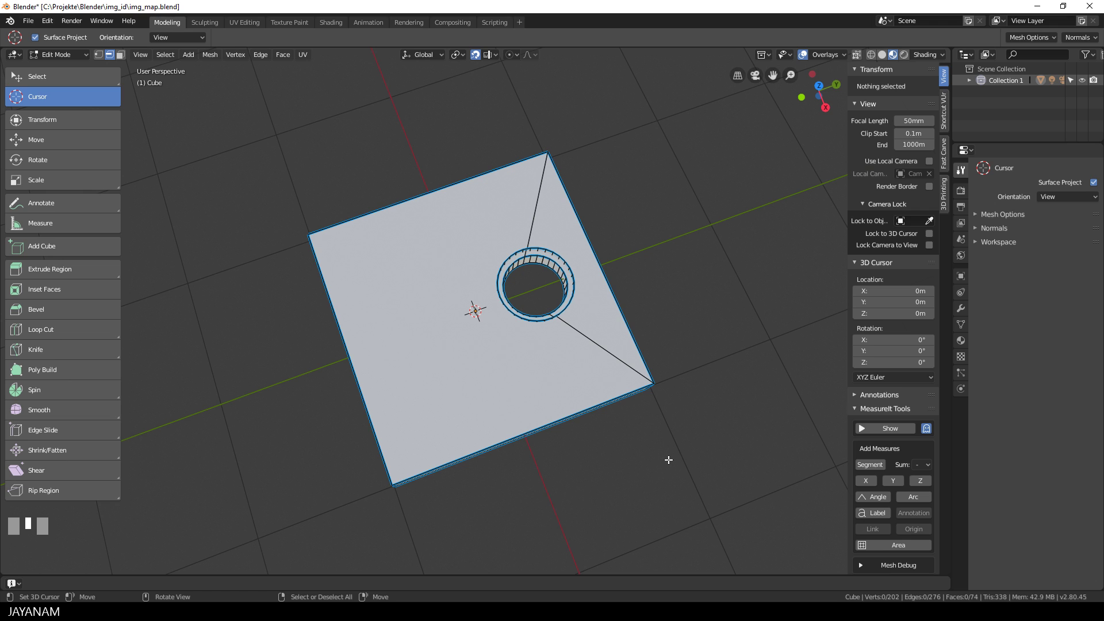
{"action": "middle_click_drag", "start_coordinate": [667, 459], "coordinate": [681, 419]}
{"action": "scroll", "coordinate": [683, 408], "scroll_direction": "down", "scroll_amount": 2}
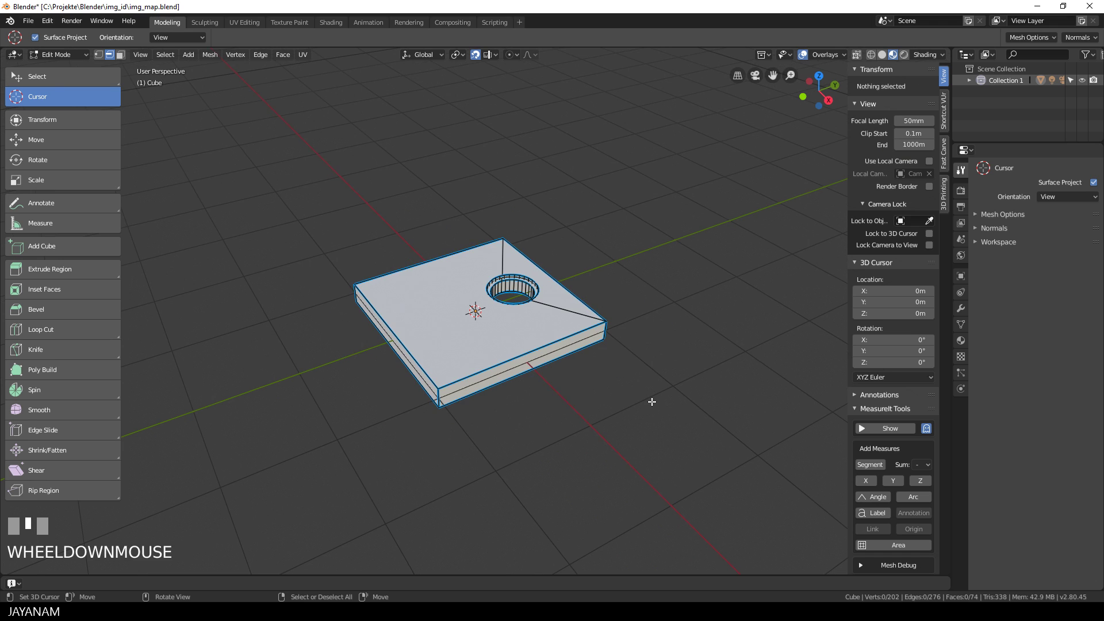
{"action": "key", "text": "Tab"}
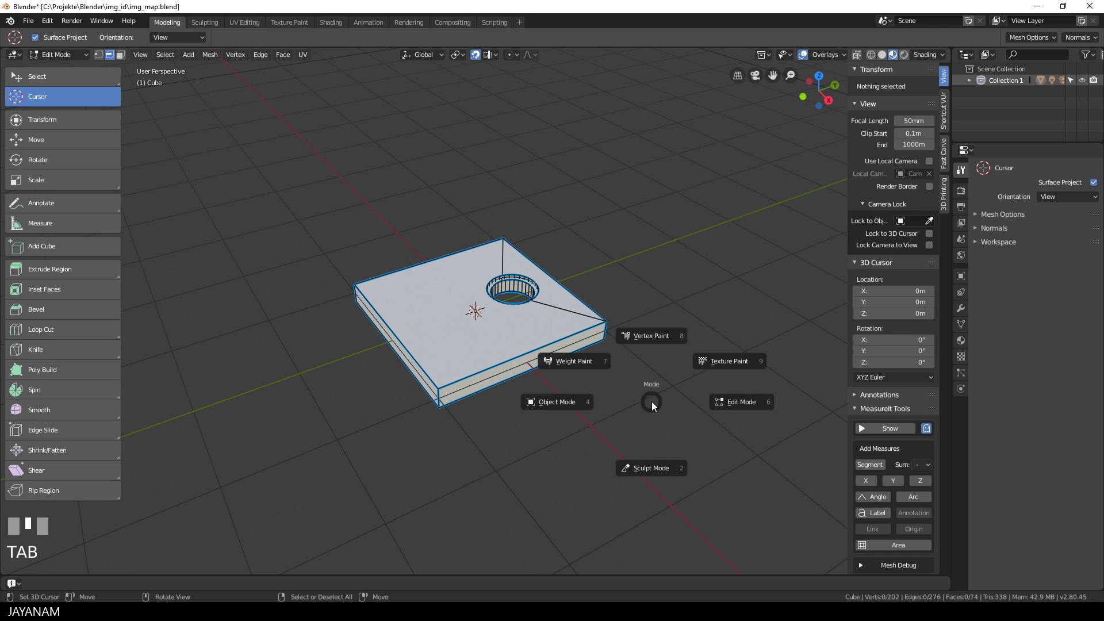
Switch to Vertex Paint mode and select the faces lining the plate's hole.
{"action": "left_click", "coordinate": [652, 337]}
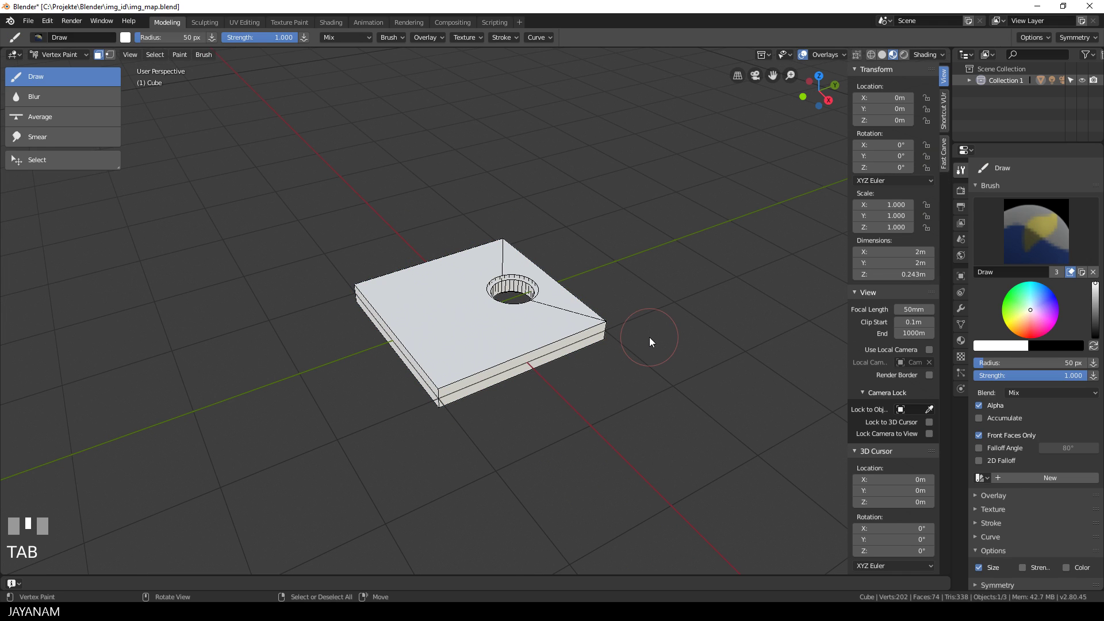
{"action": "middle_click_drag", "start_coordinate": [657, 333], "coordinate": [674, 345]}
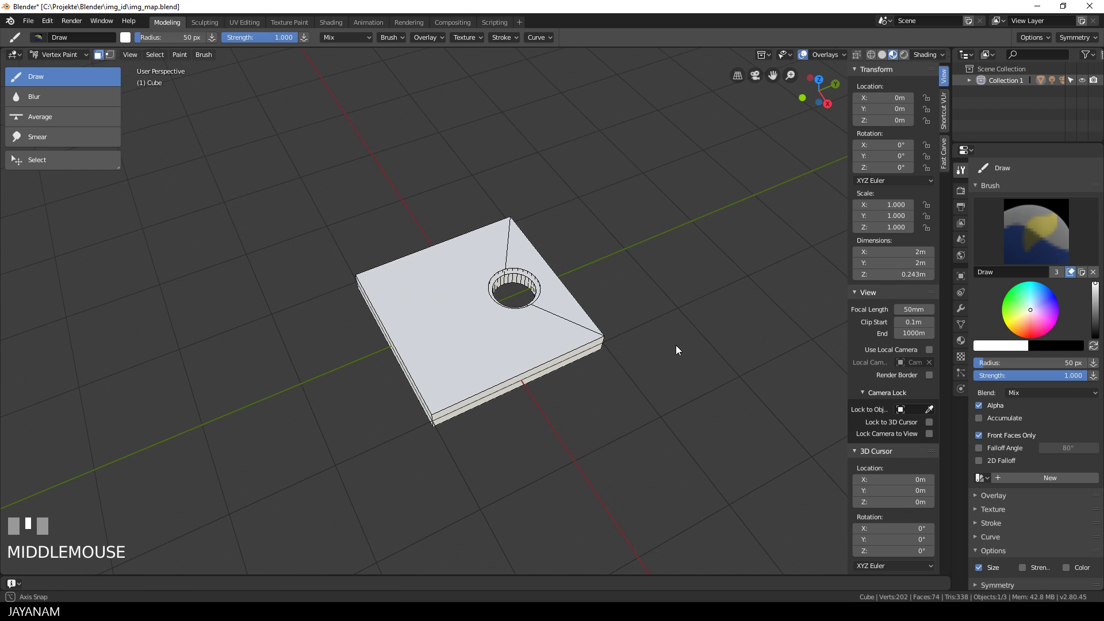
{"action": "scroll", "coordinate": [675, 344], "scroll_direction": "up", "scroll_amount": 4}
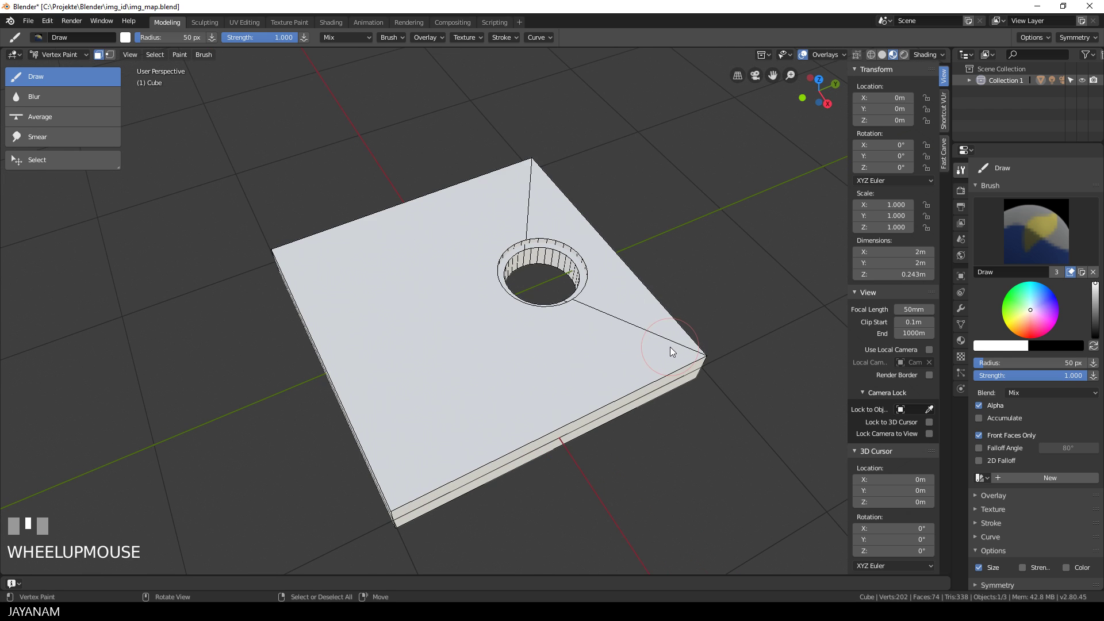
{"action": "left_click", "coordinate": [565, 266], "text": "alt"}
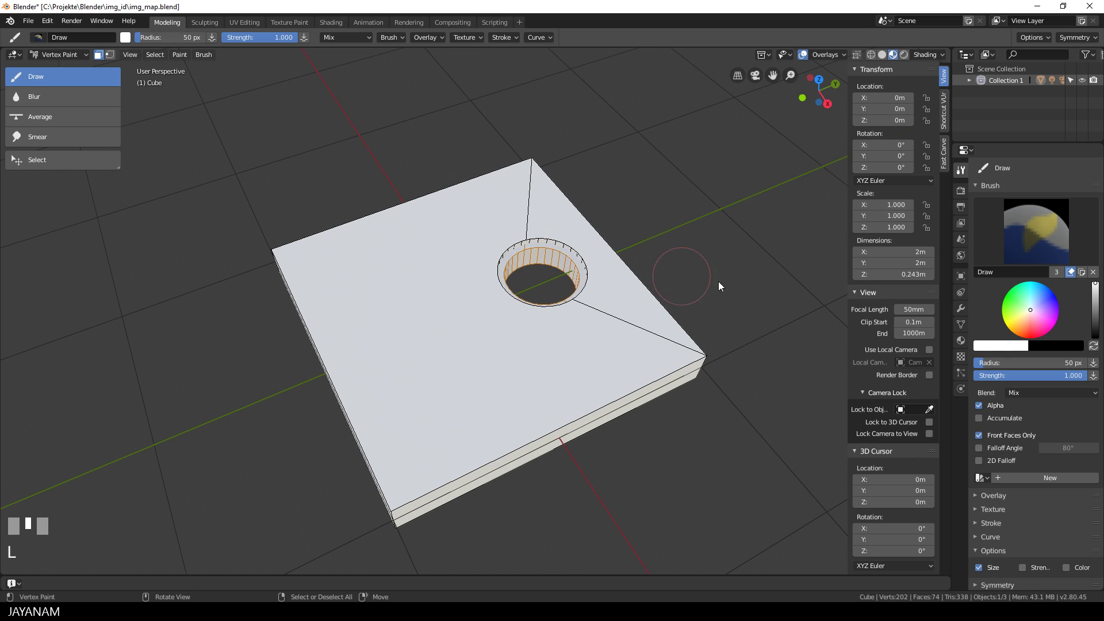
{"action": "middle_click_drag", "start_coordinate": [719, 281], "coordinate": [763, 291]}
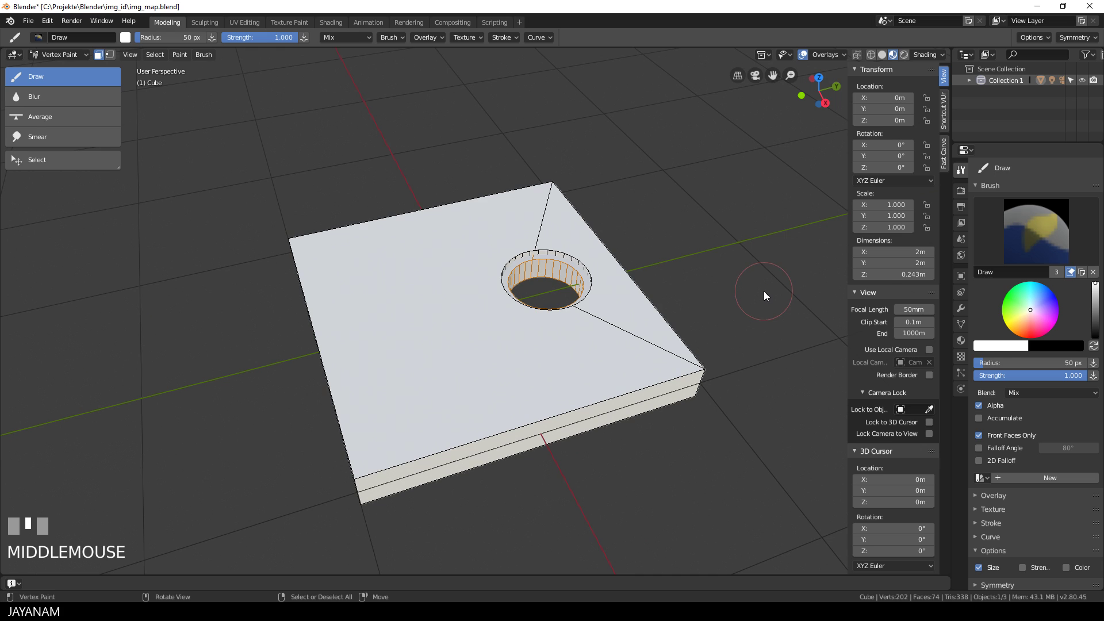
Fill the selected hole faces with red vertex colour.
{"action": "left_click", "coordinate": [125, 38]}
{"action": "left_click", "coordinate": [170, 134]}
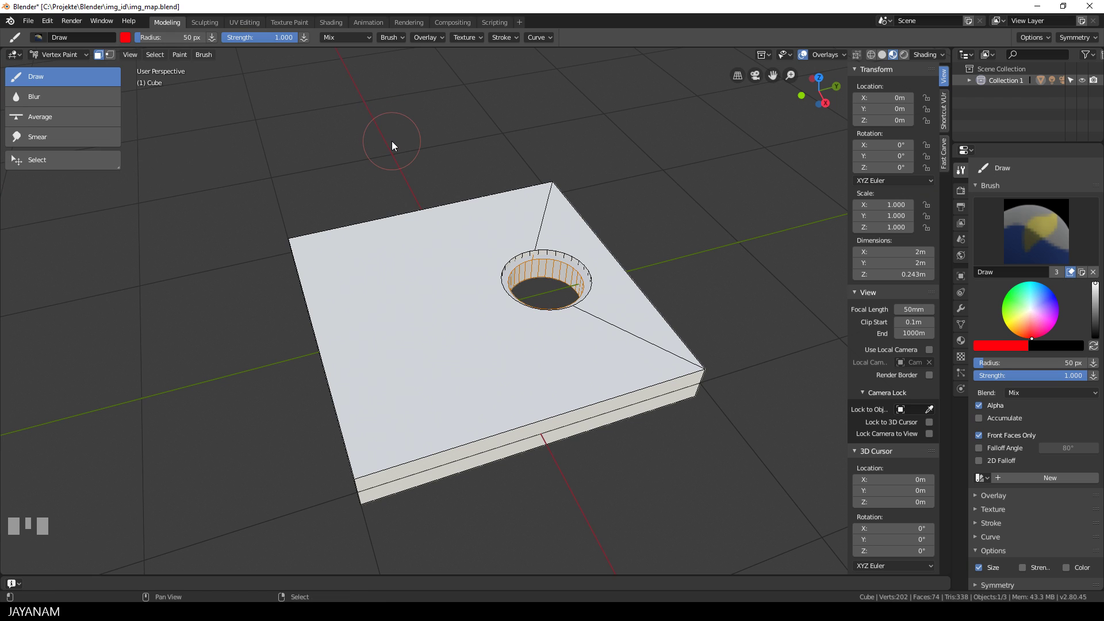
{"action": "key", "text": "shift+k"}
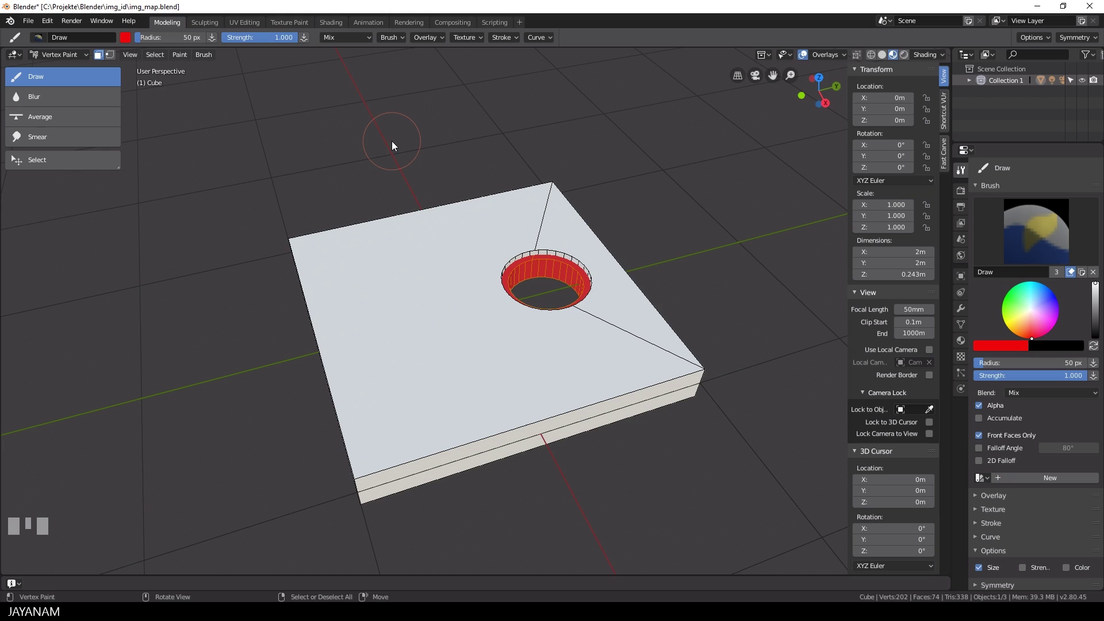
Set the paint colour to blue, then select and fill the plate's linked top and side faces.
{"action": "left_click", "coordinate": [128, 39]}
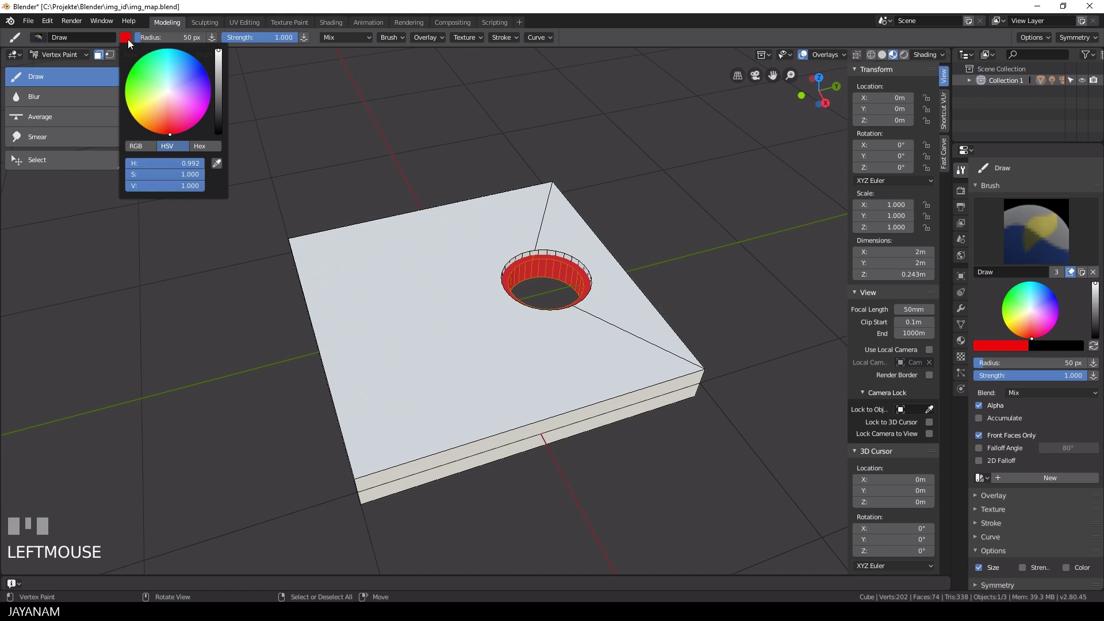
{"action": "left_click_drag", "start_coordinate": [191, 77], "coordinate": [206, 72]}
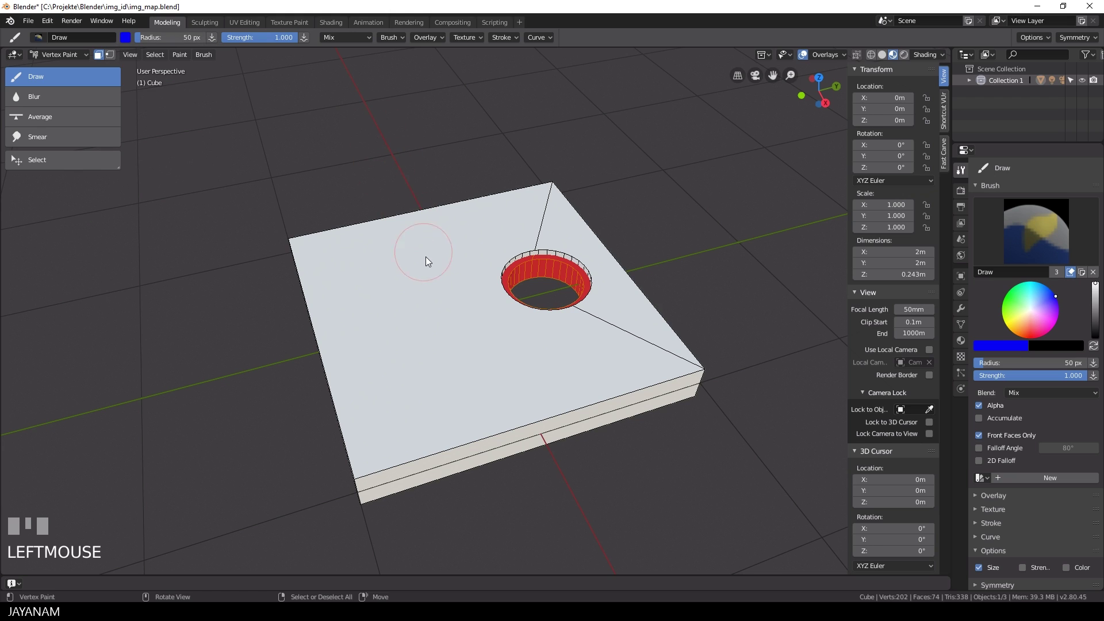
{"action": "key", "text": "a"}
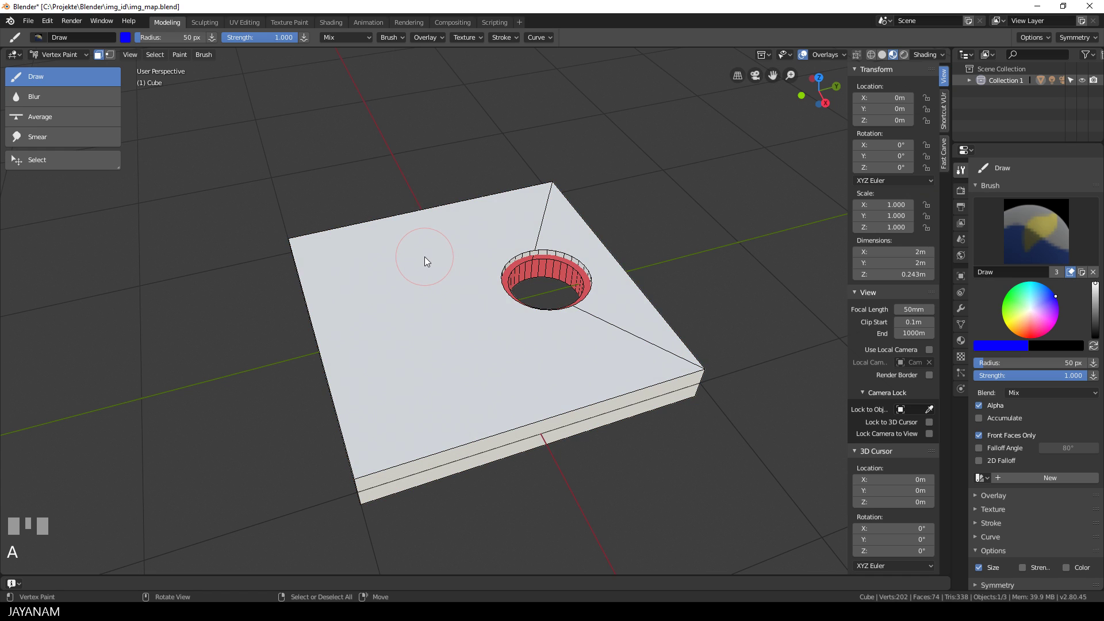
{"action": "key", "text": "l"}
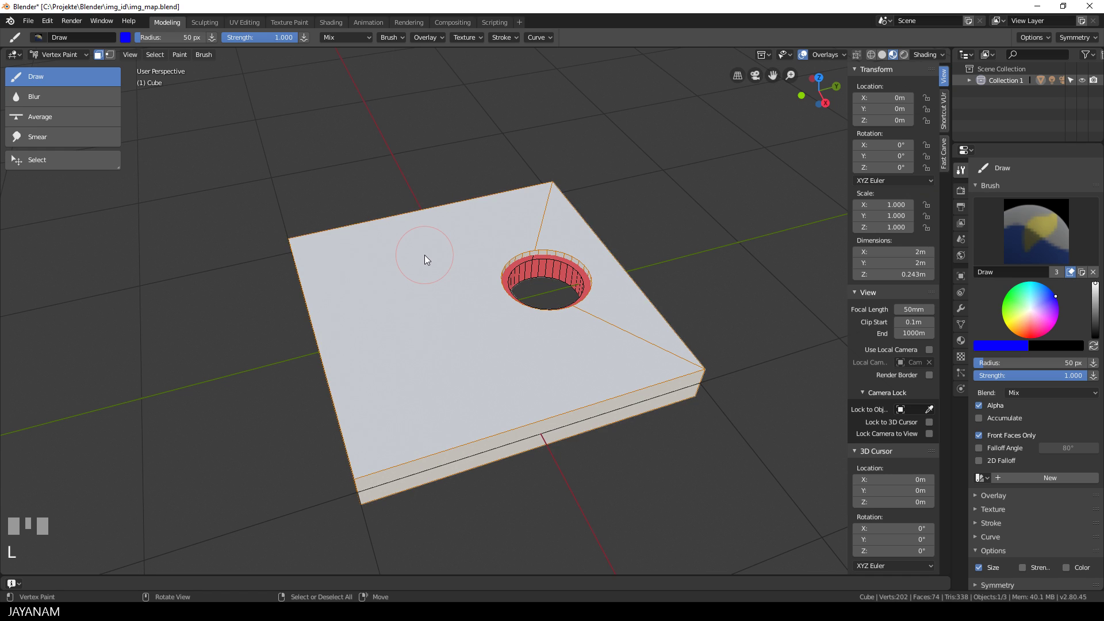
{"action": "key", "text": "shift+k"}
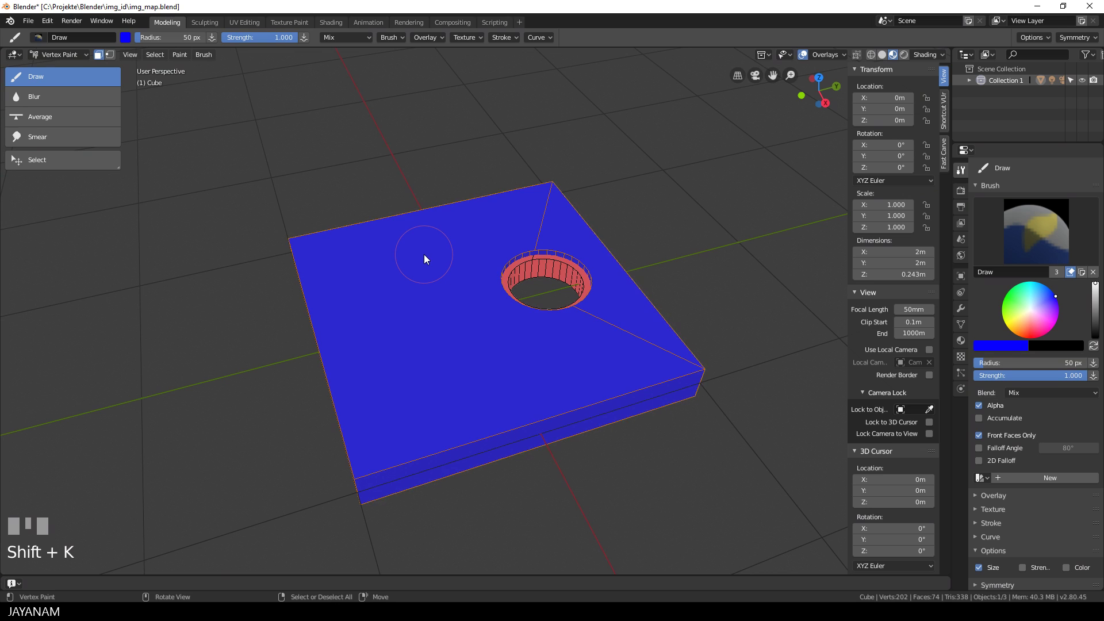
{"action": "scroll", "coordinate": [423, 256], "scroll_direction": "down", "scroll_amount": 3}
{"action": "mouse_move", "coordinate": [640, 330]}
{"action": "middle_mouse_down"}
{"action": "mouse_move", "coordinate": [539, 324]}
{"action": "mouse_move", "coordinate": [643, 312]}
{"action": "middle_mouse_up"}
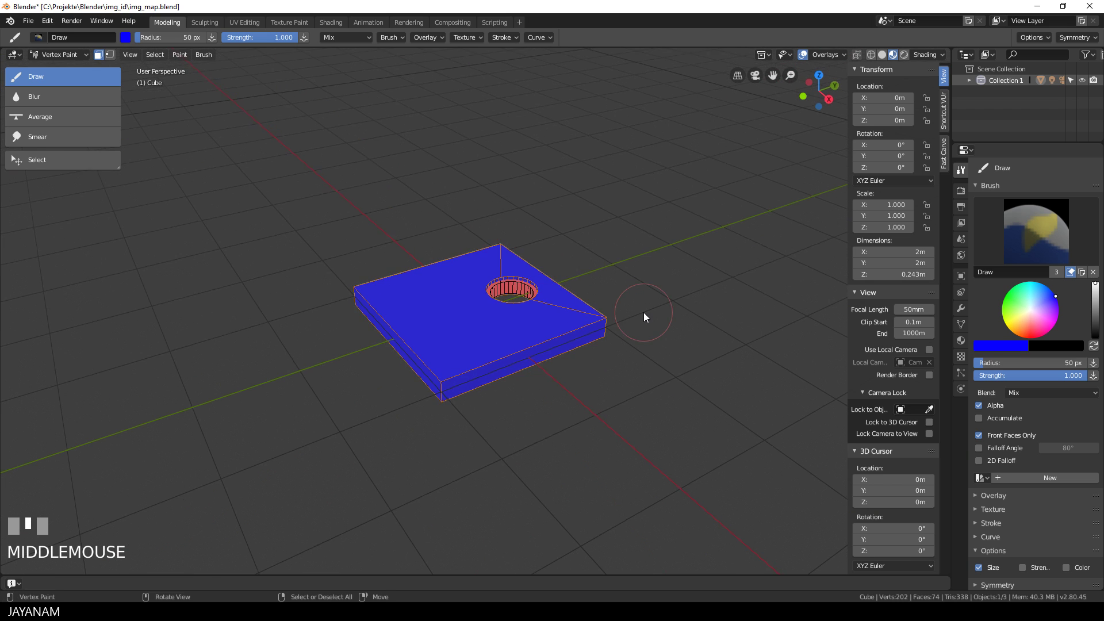
Return the plate to Object Mode.
{"action": "scroll", "coordinate": [658, 295], "scroll_direction": "up", "scroll_amount": 2}
{"action": "key", "text": "Tab"}
{"action": "left_click", "coordinate": [557, 291]}
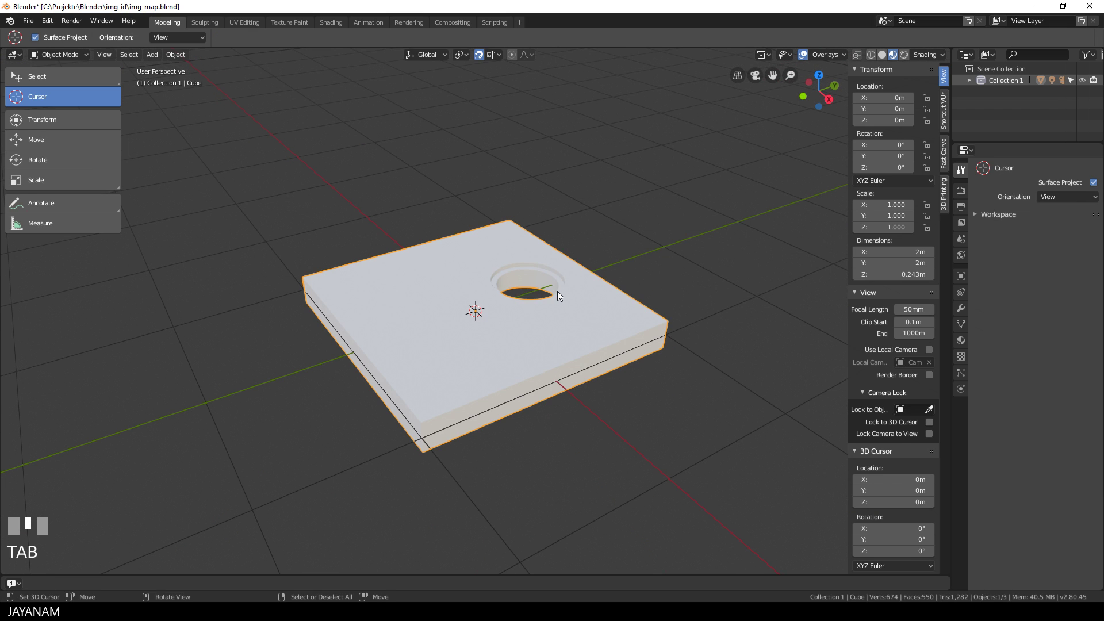
Export the plate as FBX, overwriting id_map.fbx.
{"action": "left_click", "coordinate": [26, 22]}
{"action": "mouse_move", "coordinate": [52, 244]}
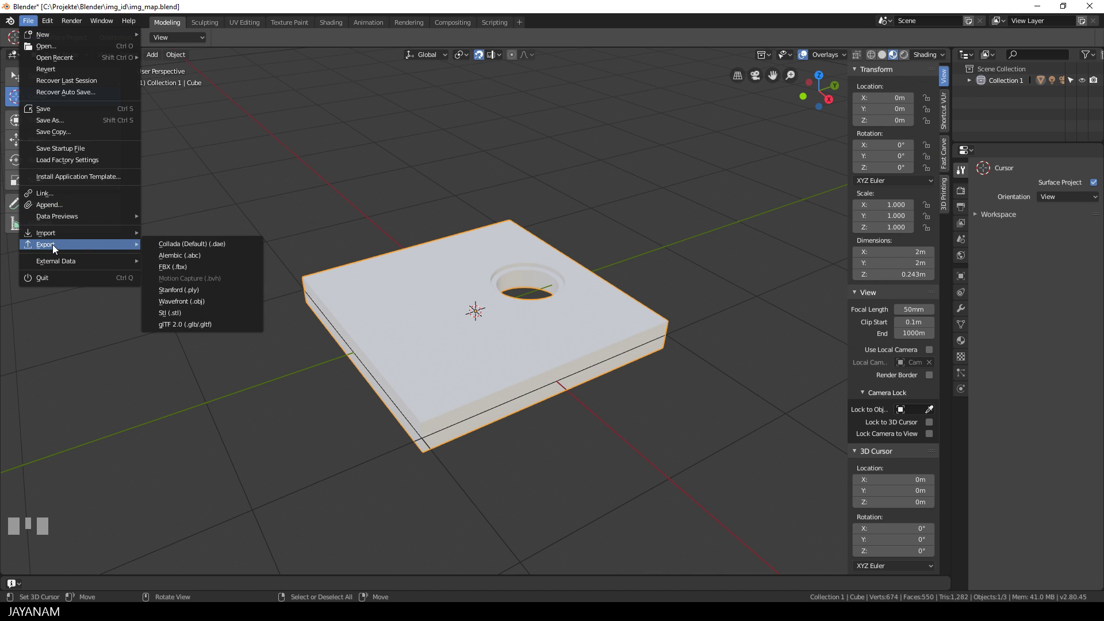
{"action": "left_click", "coordinate": [170, 267]}
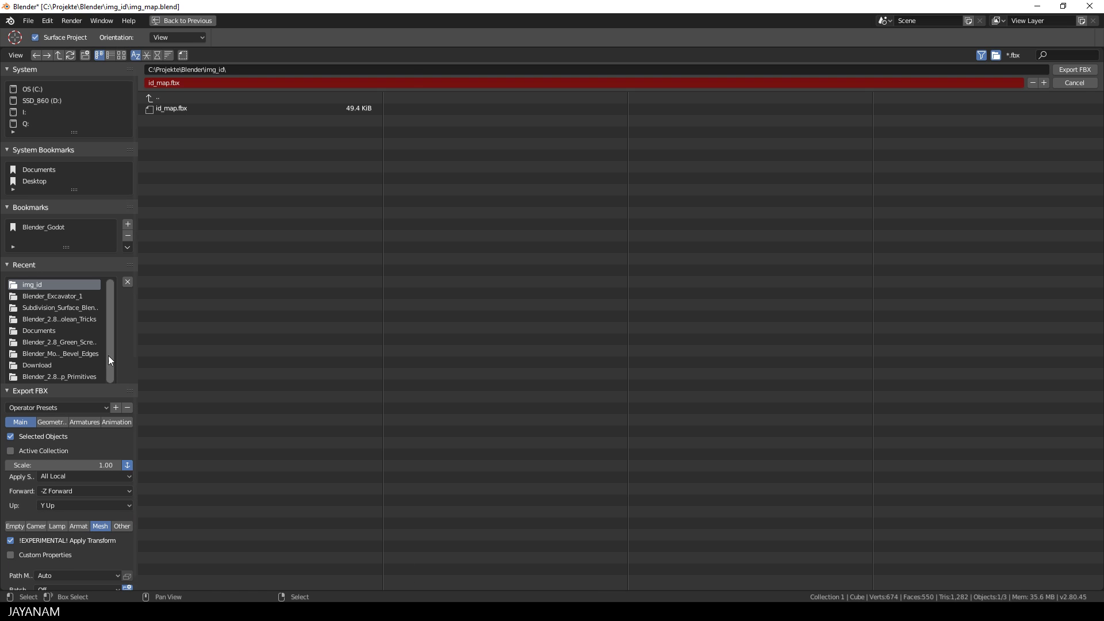
{"action": "left_click", "coordinate": [171, 107]}
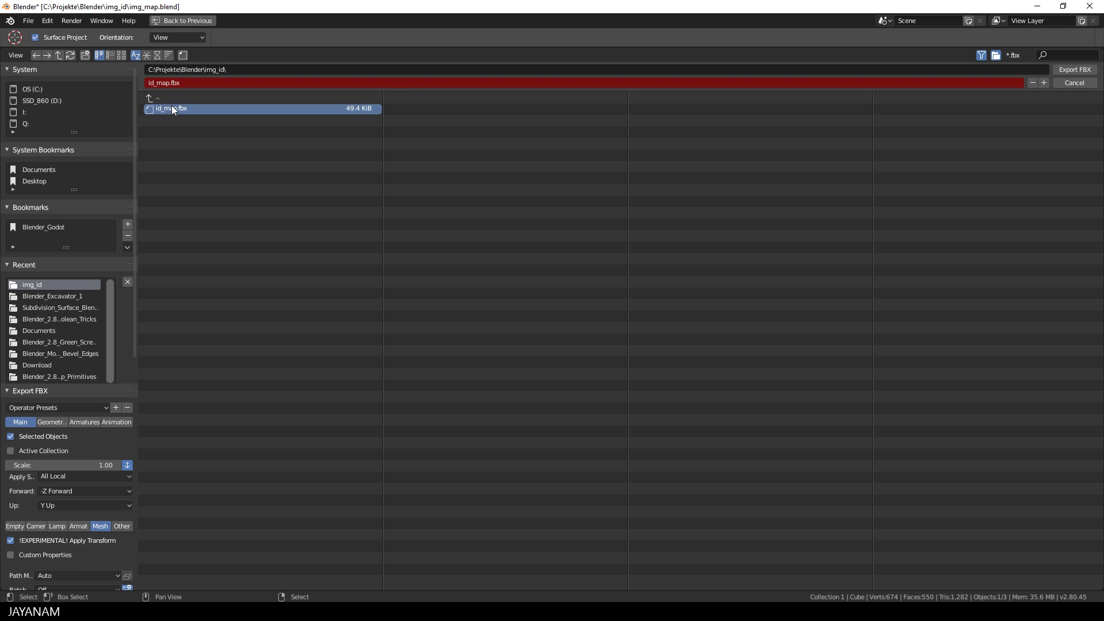
{"action": "left_click", "coordinate": [1074, 68]}
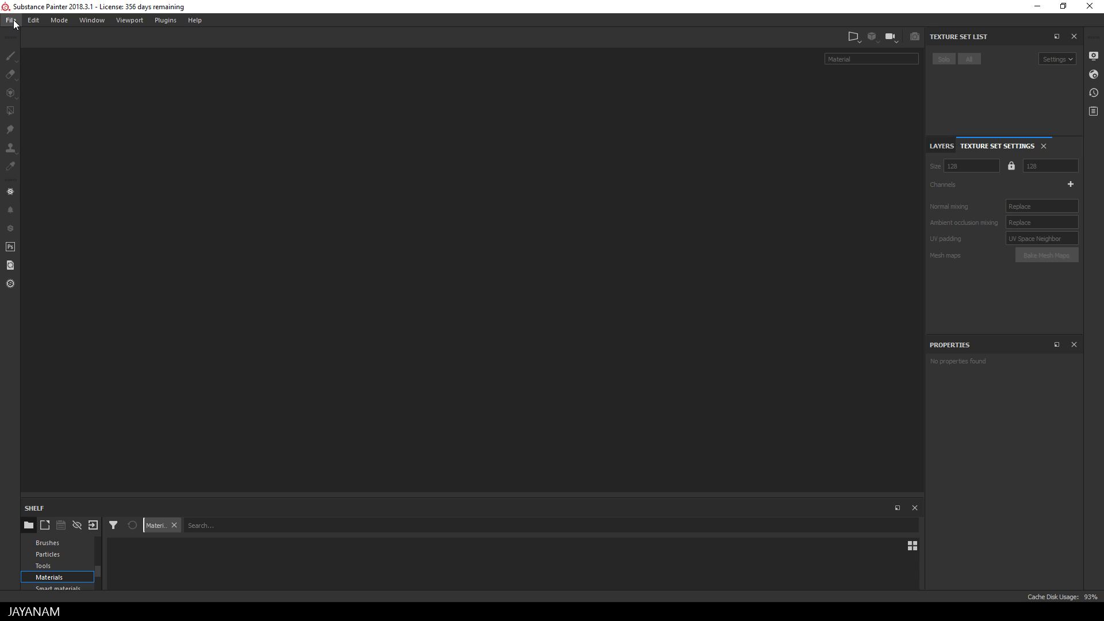
Create a new Substance Painter project using the id_map.fbx mesh.
{"action": "left_click", "coordinate": [13, 21]}
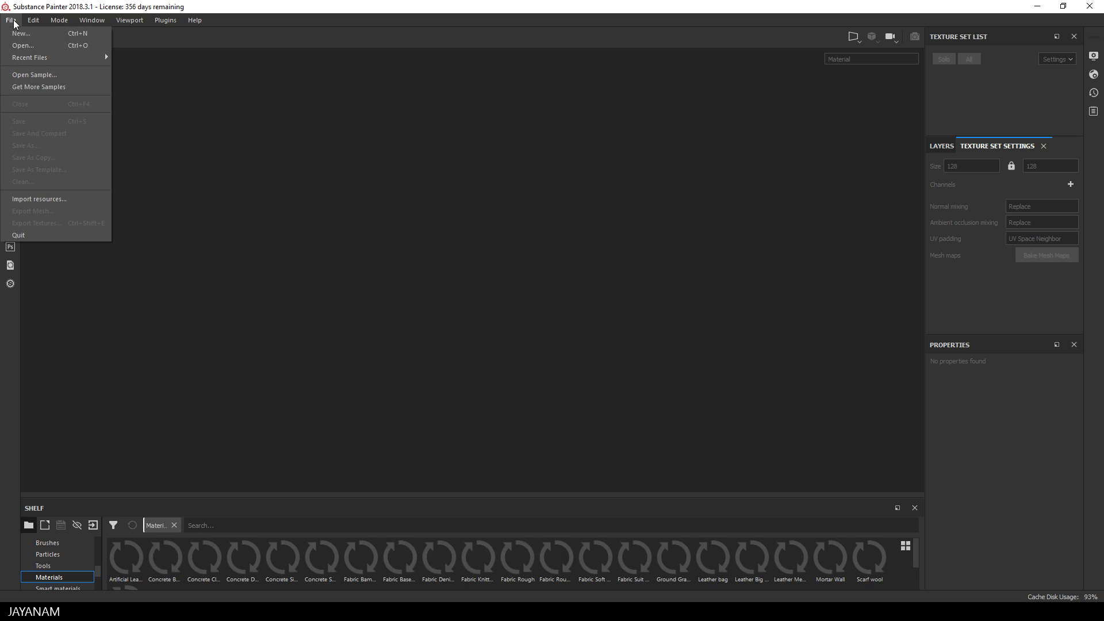
{"action": "left_click", "coordinate": [36, 34]}
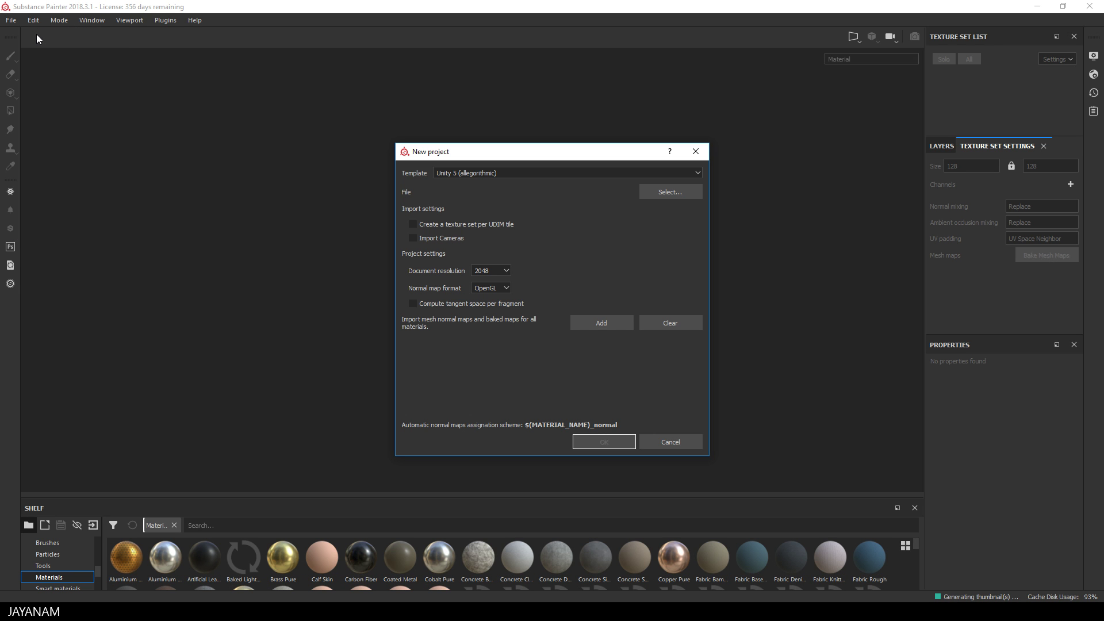
{"action": "left_click", "coordinate": [670, 193]}
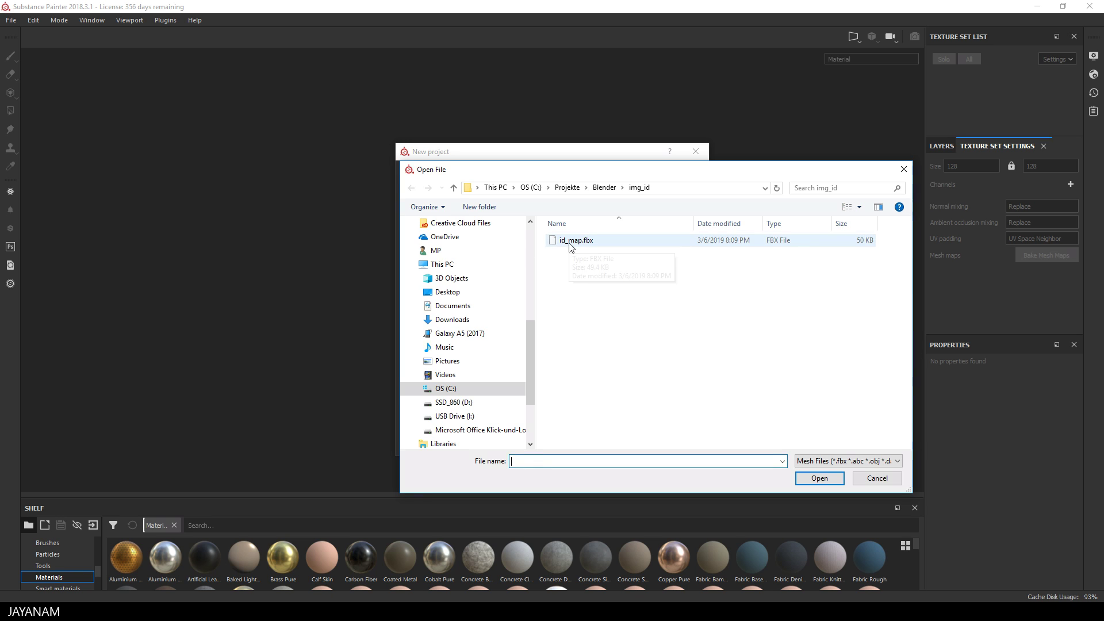
{"action": "double_click", "coordinate": [569, 243]}
{"action": "left_click", "coordinate": [603, 442]}
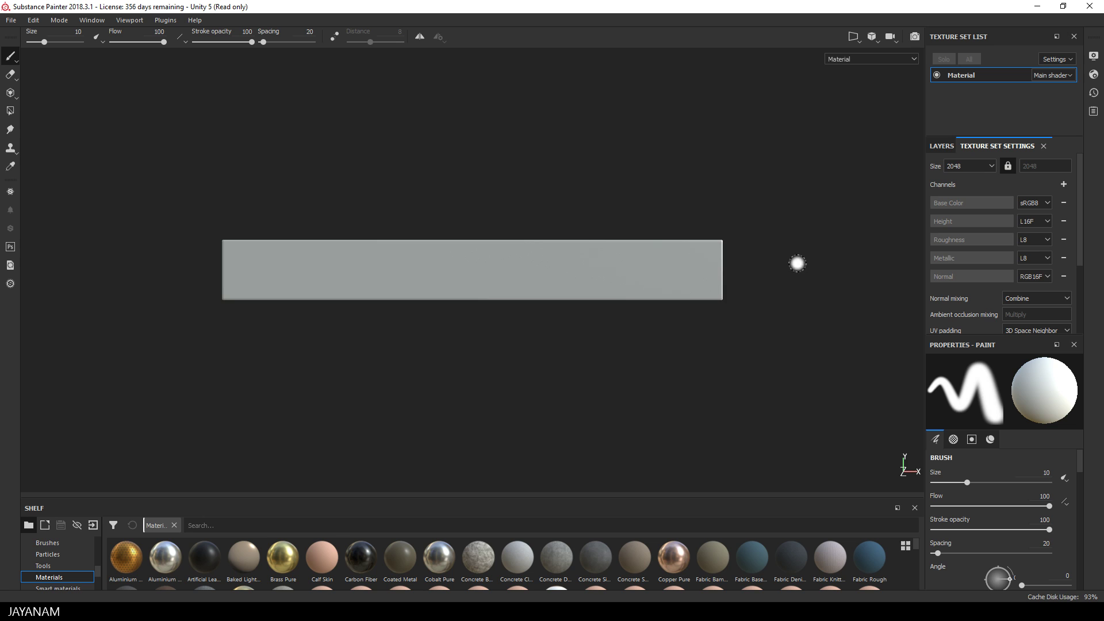
Bake the plate's mesh maps from its Mesh Material and start choosing a map for the ID slot.
{"action": "left_click_drag", "start_coordinate": [723, 301], "coordinate": [652, 310], "text": "alt"}
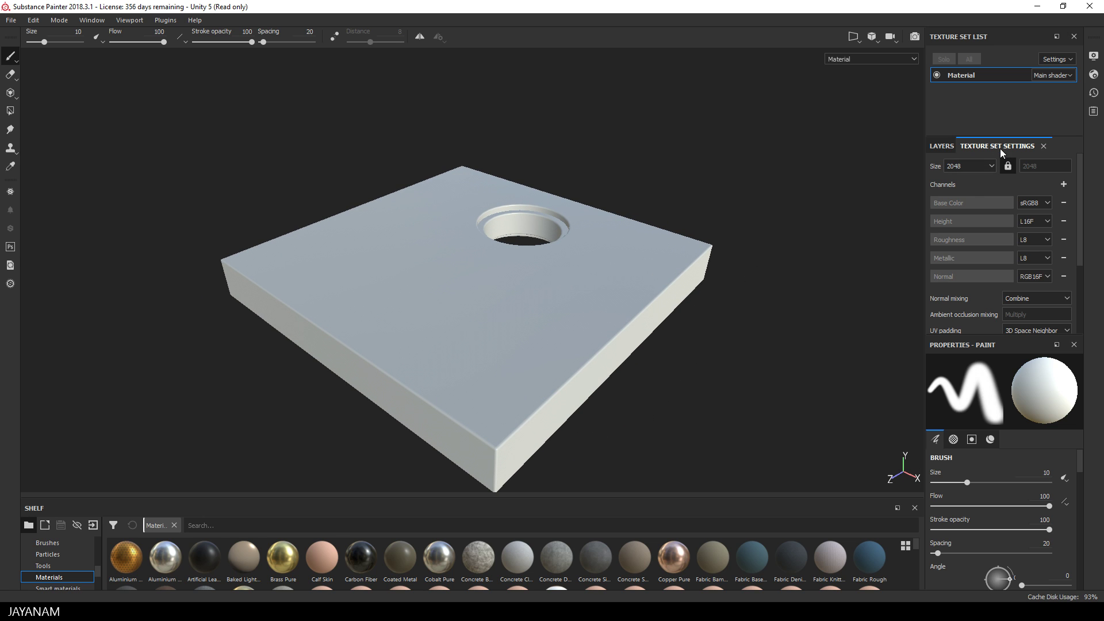
{"action": "scroll", "coordinate": [1038, 273], "scroll_direction": "down", "scroll_amount": 2}
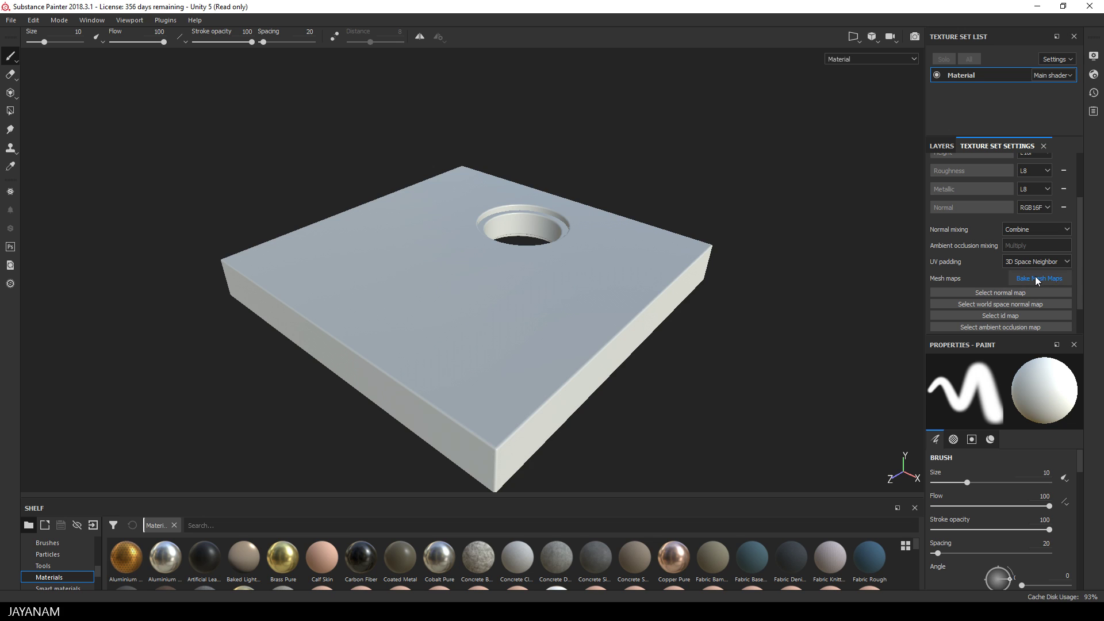
{"action": "left_click", "coordinate": [1037, 279]}
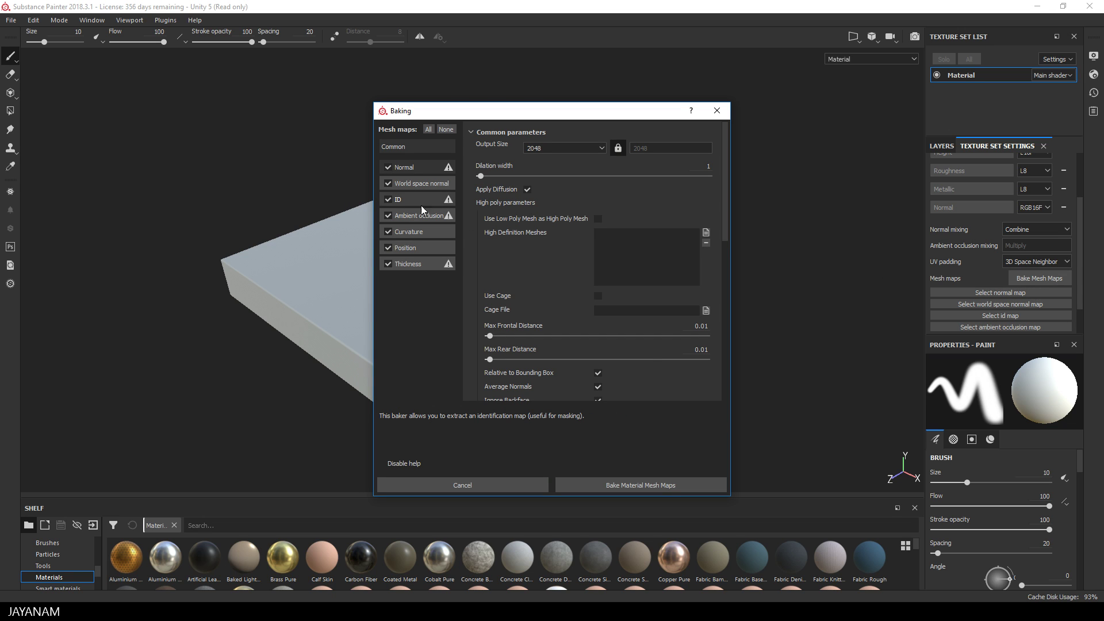
{"action": "left_click", "coordinate": [626, 486]}
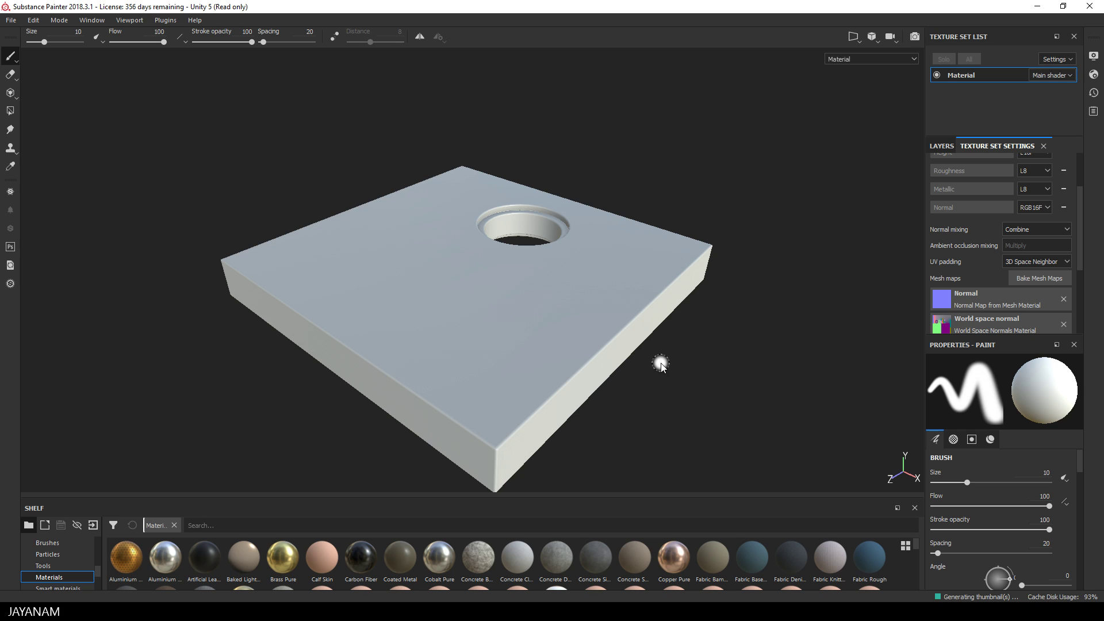
{"action": "scroll", "coordinate": [995, 296], "scroll_direction": "down", "scroll_amount": 1}
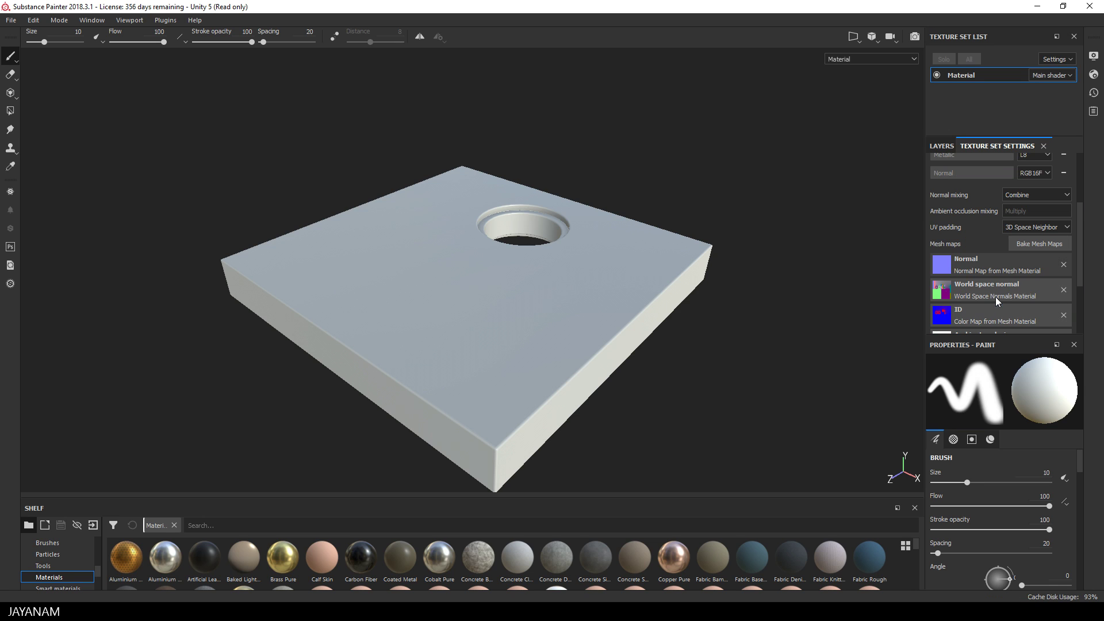
{"action": "left_click", "coordinate": [971, 312]}
{"action": "mouse_move", "coordinate": [980, 351]}
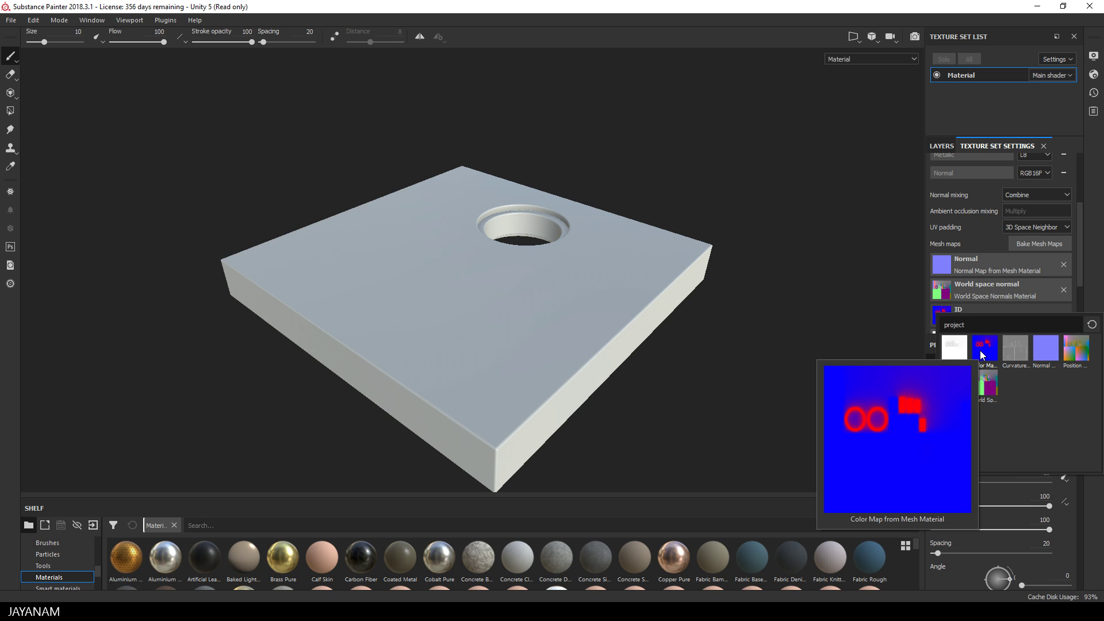
Use the Color Map as the ID map and apply Artificial Leather across the whole plate.
{"action": "left_click", "coordinate": [979, 350]}
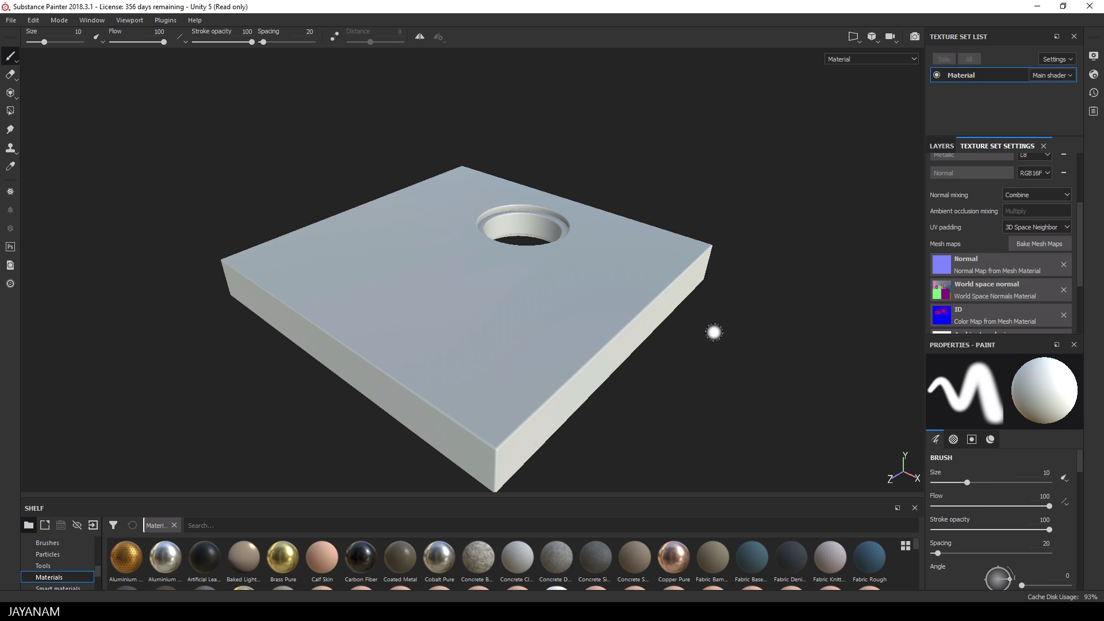
{"action": "mouse_move", "coordinate": [714, 333]}
{"action": "left_mouse_down", "text": "alt"}
{"action": "mouse_move", "coordinate": [751, 298]}
{"action": "mouse_move", "coordinate": [685, 352]}
{"action": "left_mouse_up", "text": "alt"}
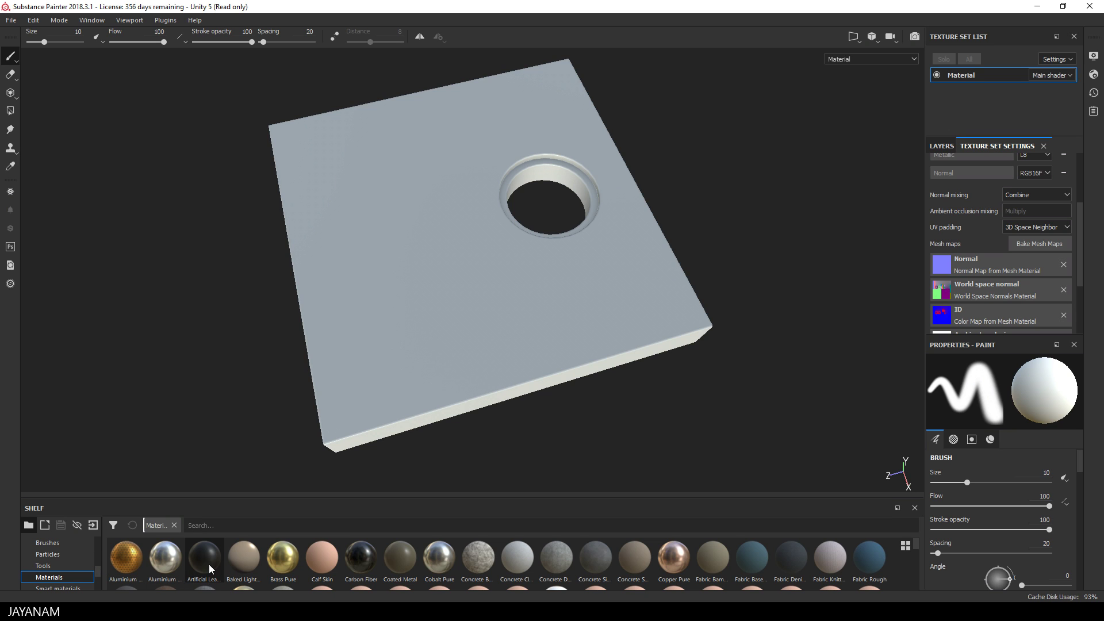
{"action": "mouse_move", "coordinate": [207, 563]}
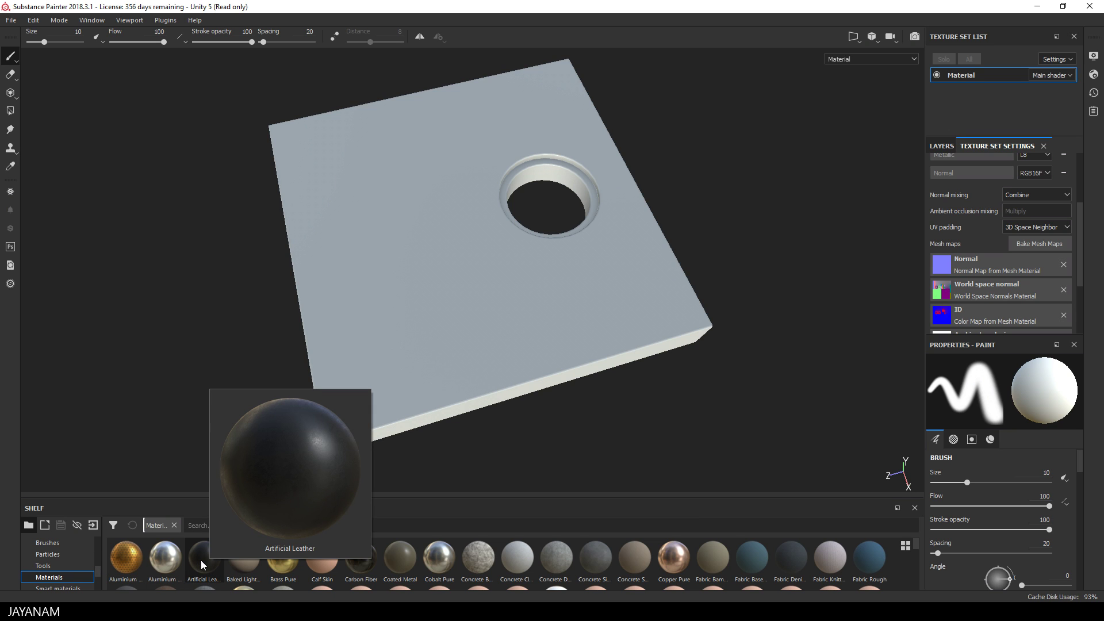
{"action": "left_click_drag", "start_coordinate": [202, 560], "coordinate": [471, 313]}
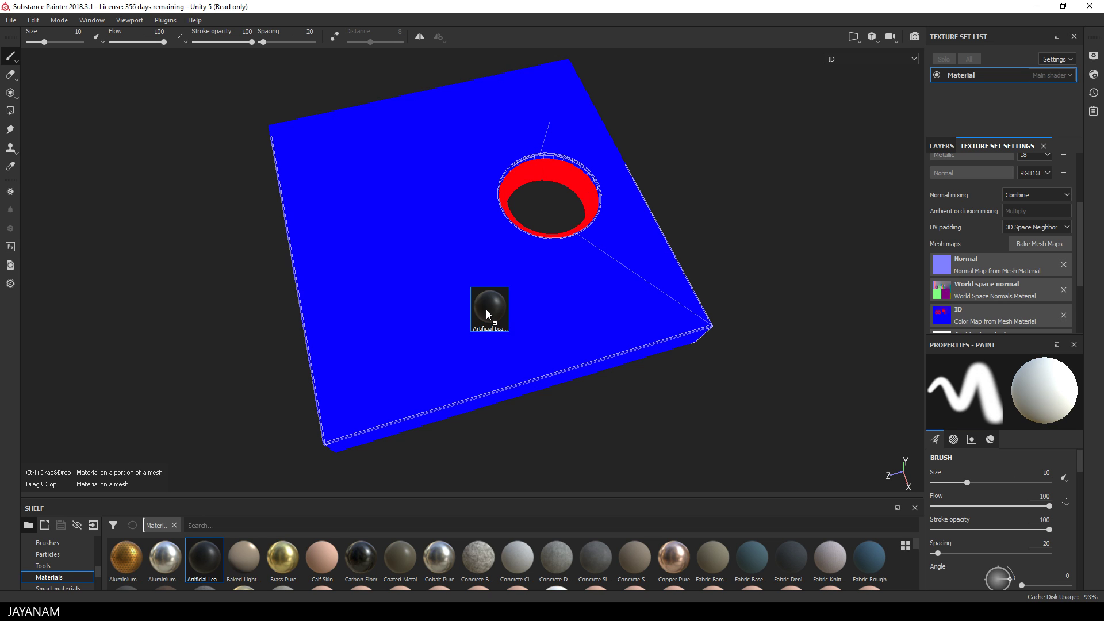
{"action": "left_click_drag", "start_coordinate": [460, 330], "coordinate": [471, 321], "text": "ctrl"}
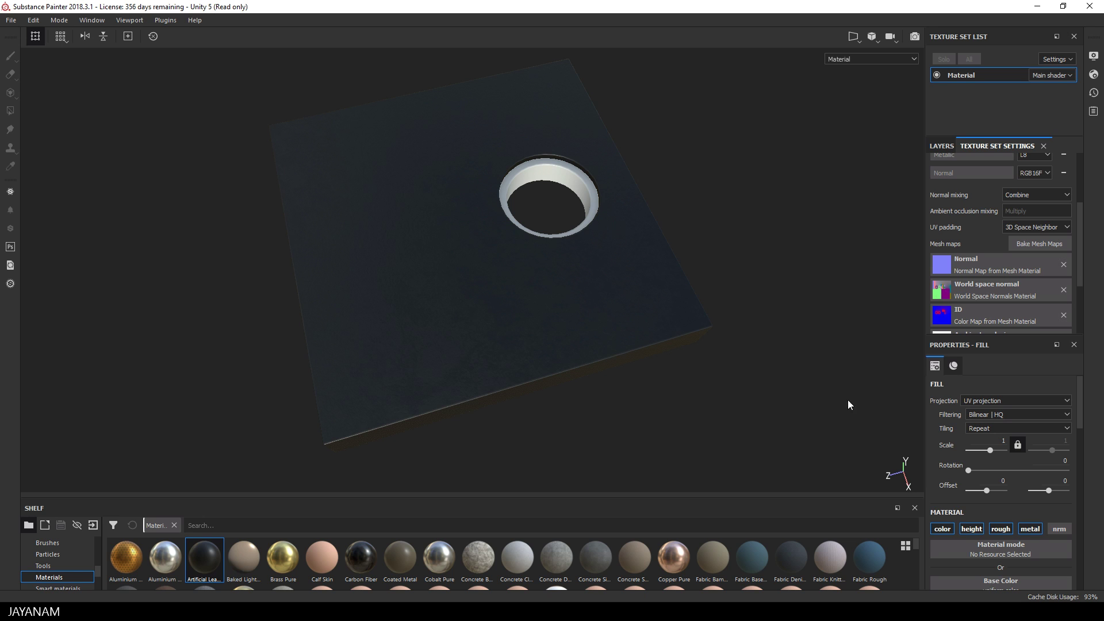
{"action": "left_click_drag", "start_coordinate": [848, 402], "coordinate": [519, 316], "text": "alt"}
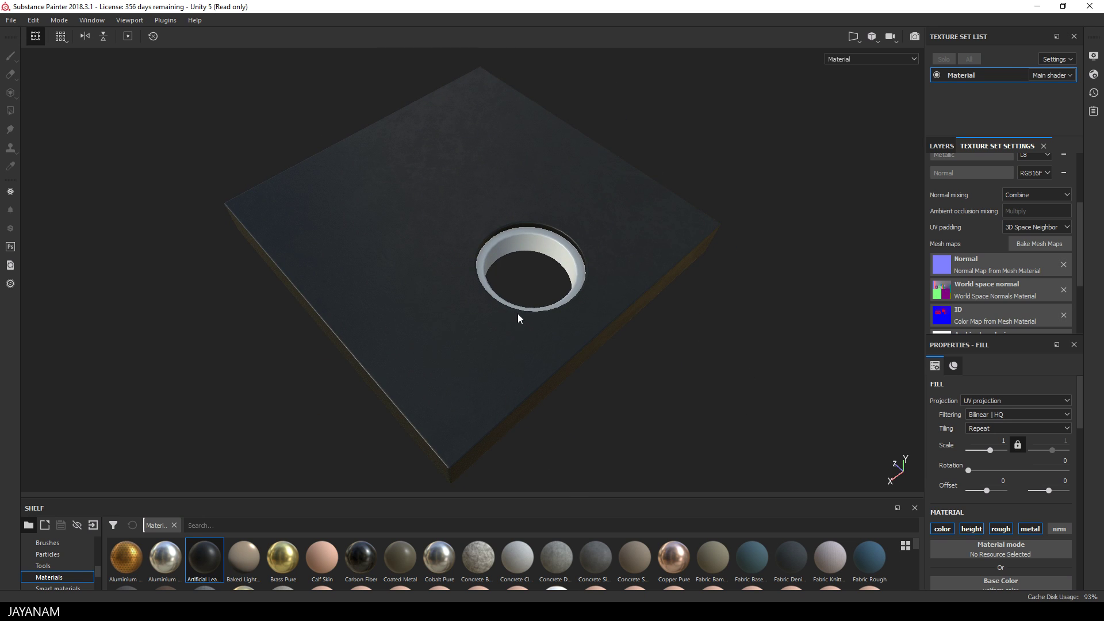
Add a Color Selection mask to the Artificial Leather layer for the blue ID colour.
{"action": "left_click", "coordinate": [936, 146]}
{"action": "left_click", "coordinate": [969, 190]}
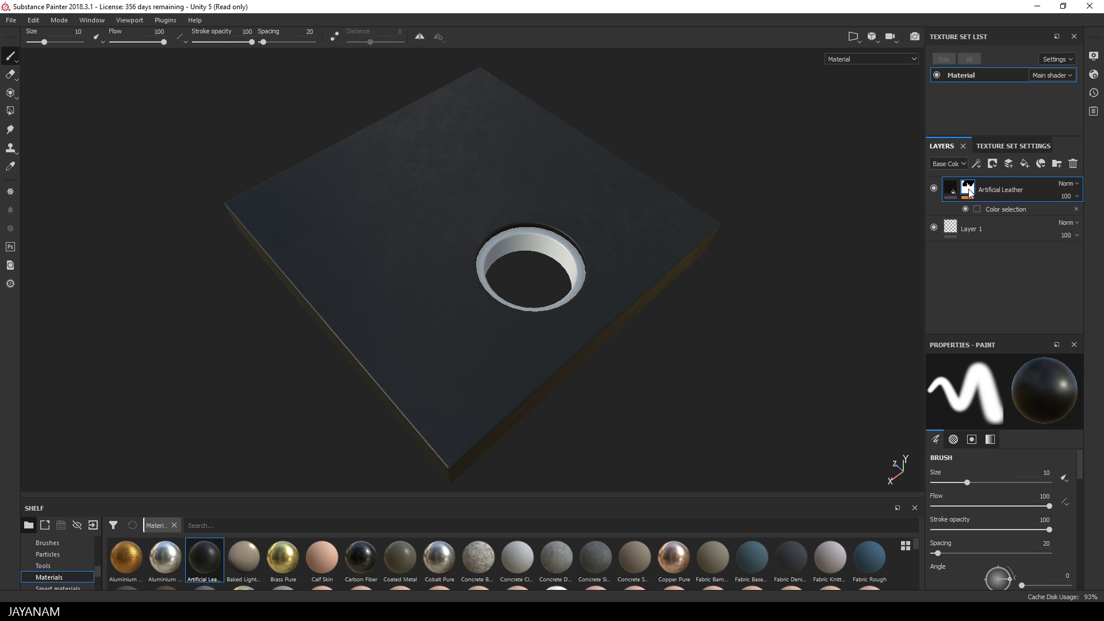
{"action": "left_click", "coordinate": [1004, 209]}
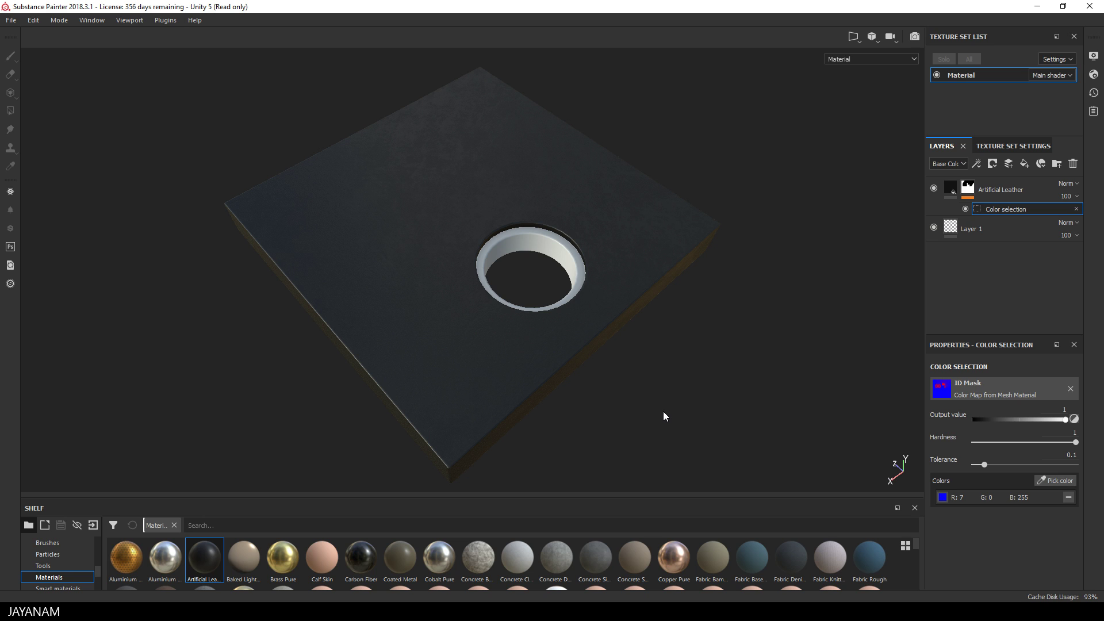
Apply an Aluminium Pure layer with a Color Selection mask for the red hole wall.
{"action": "left_click", "coordinate": [168, 566]}
{"action": "left_click_drag", "start_coordinate": [168, 565], "coordinate": [561, 253]}
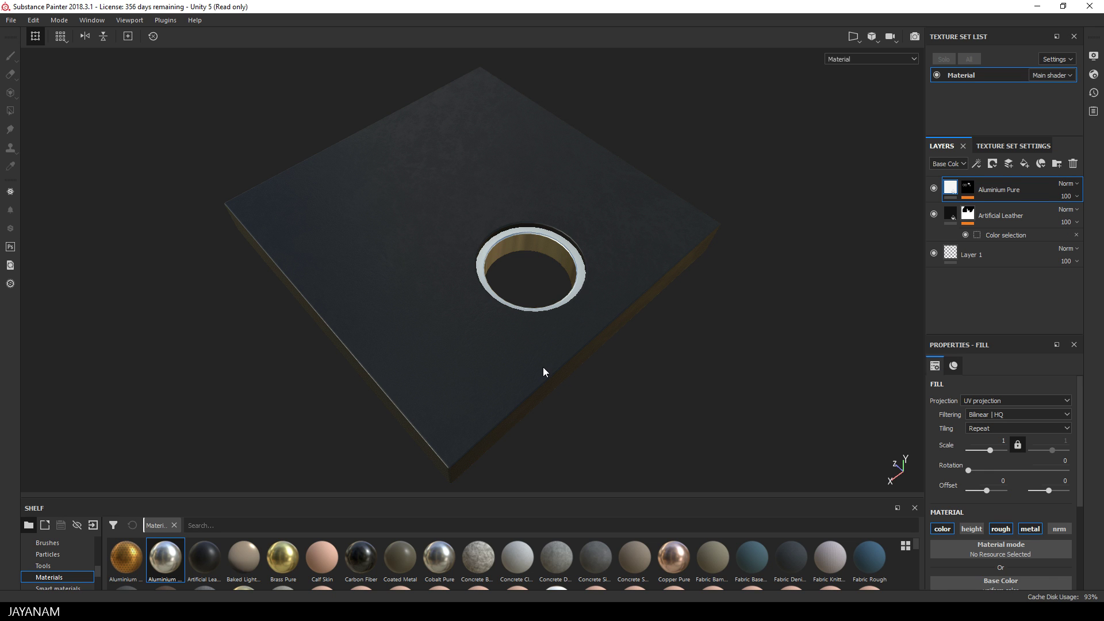
{"action": "left_click", "coordinate": [967, 188]}
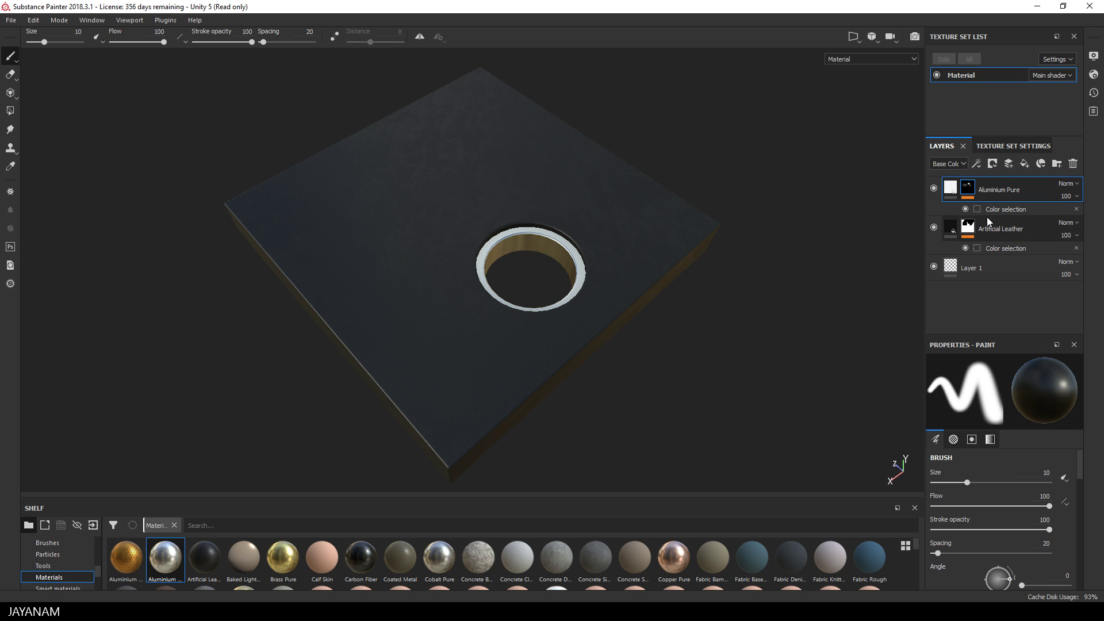
{"action": "left_click", "coordinate": [977, 209]}
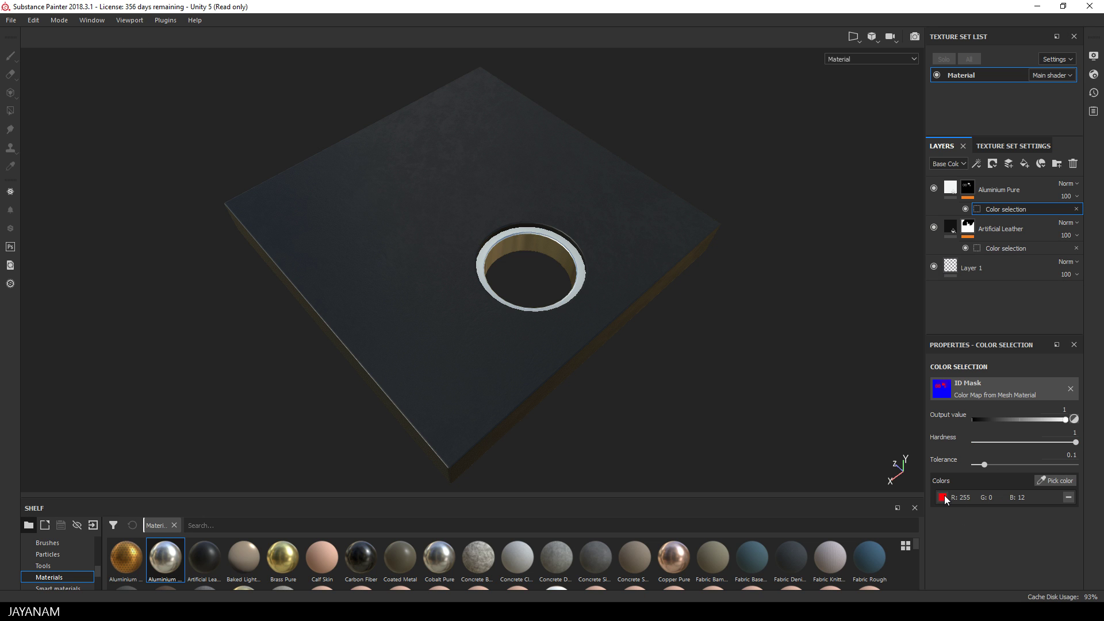